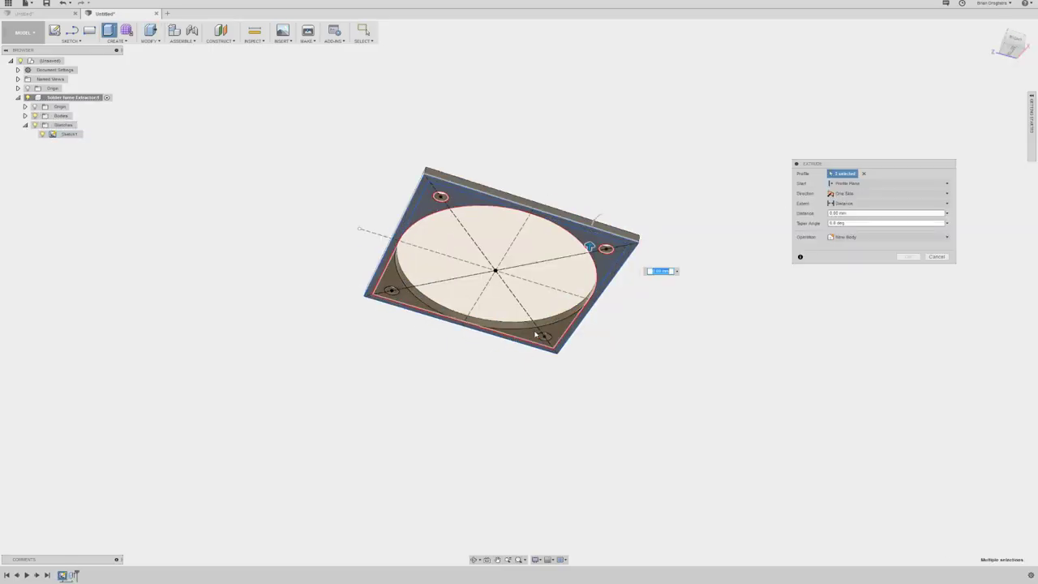
Commit the plate extrusion so the outline becomes a solid
key("Return")
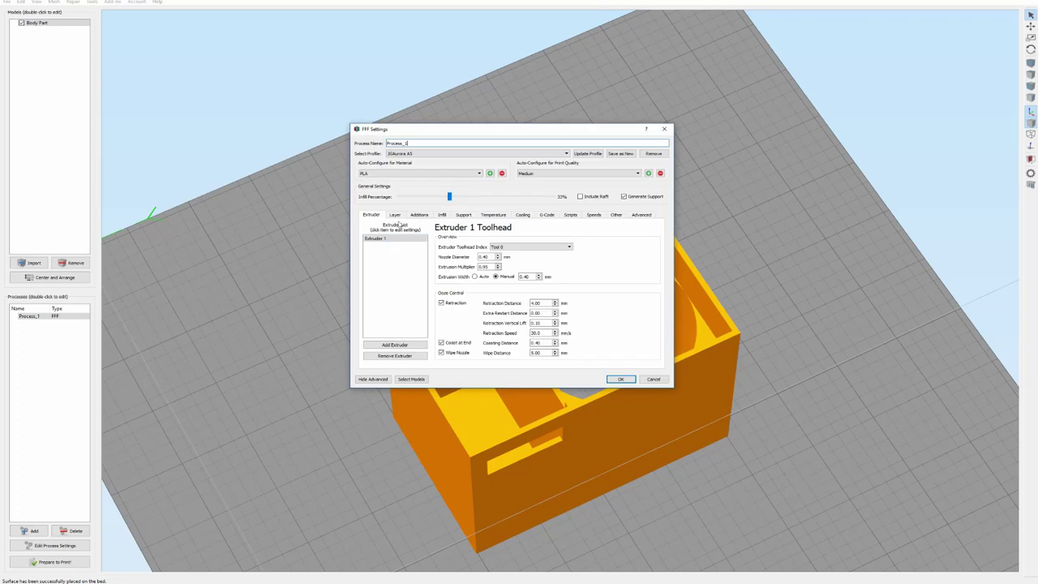
Review the layer, skirt/raft and infill settings, with infill at 15%
left_click(394, 214)
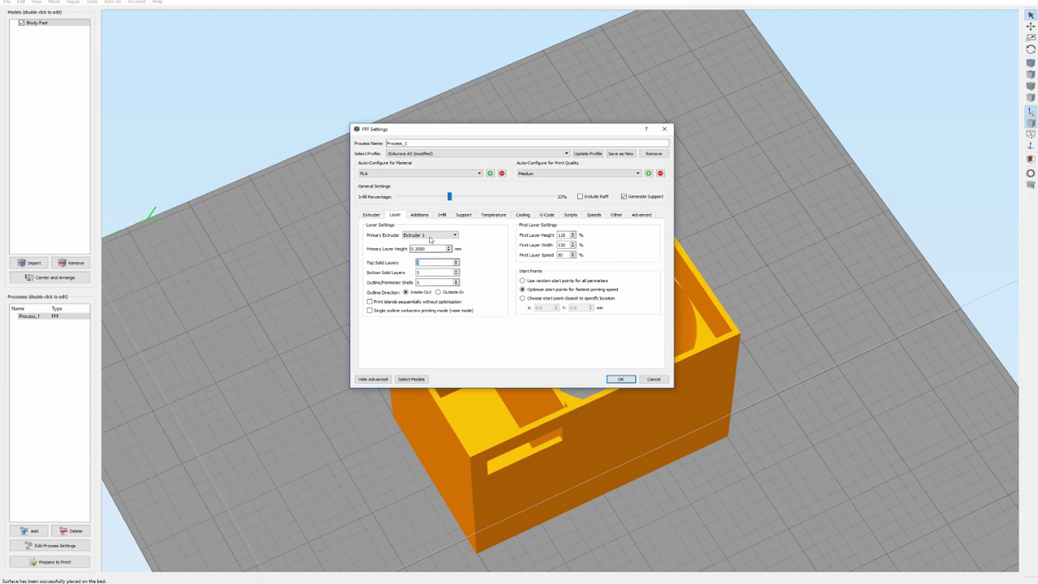
left_click(419, 215)
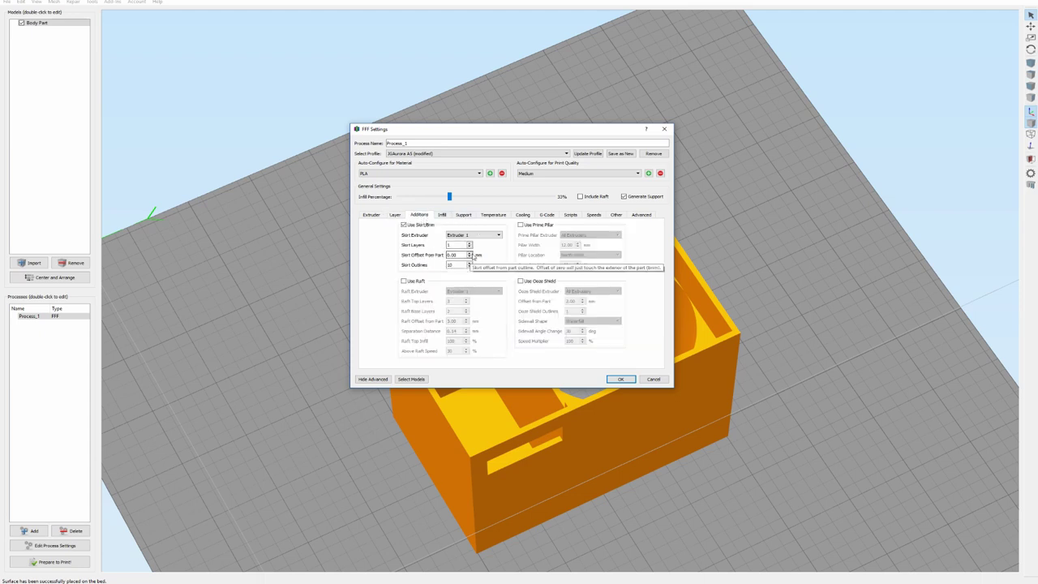
left_click(442, 215)
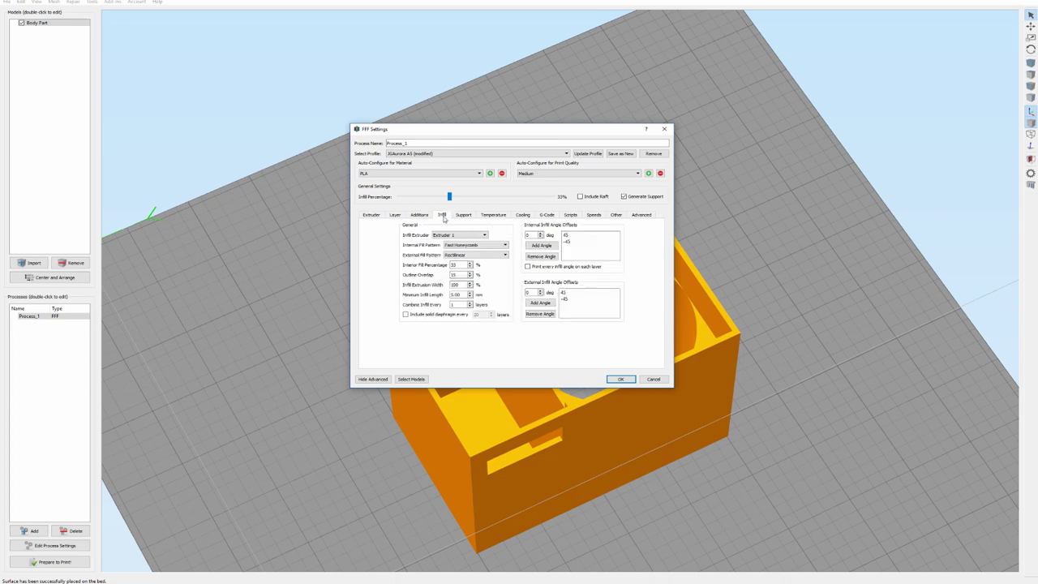
left_click(428, 215)
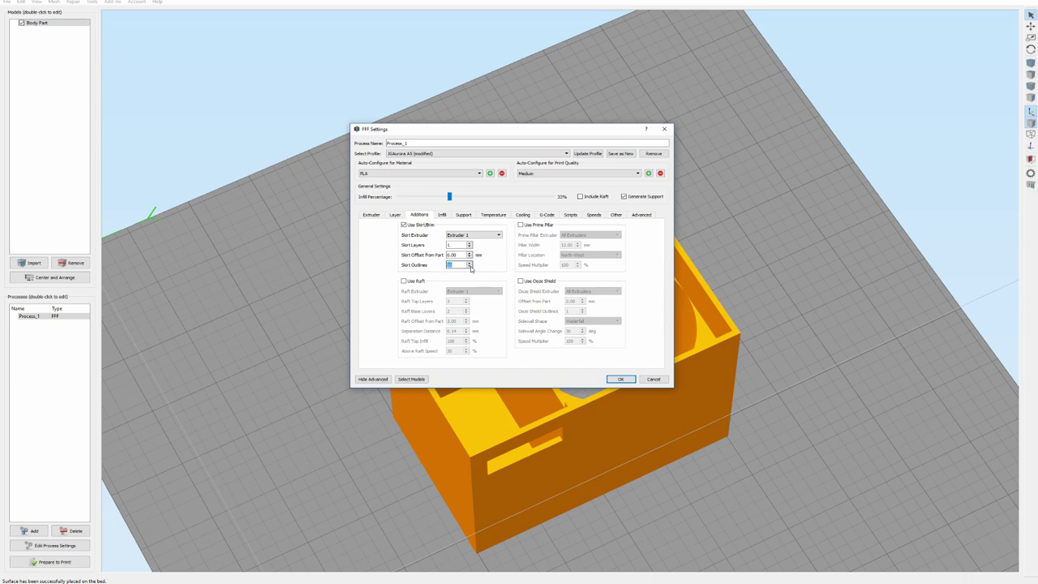
left_click(442, 215)
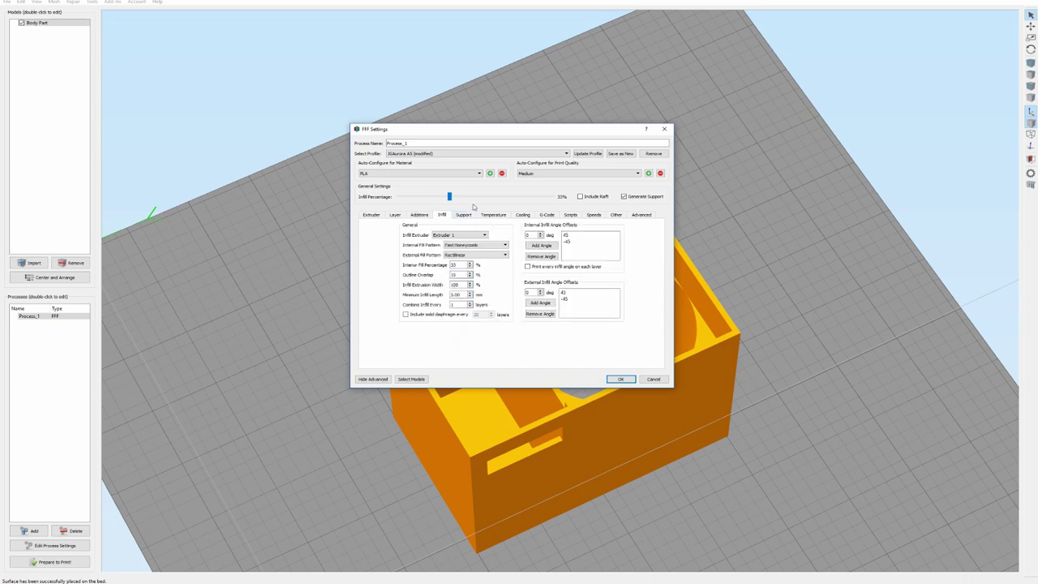
left_click(469, 216)
left_click(443, 216)
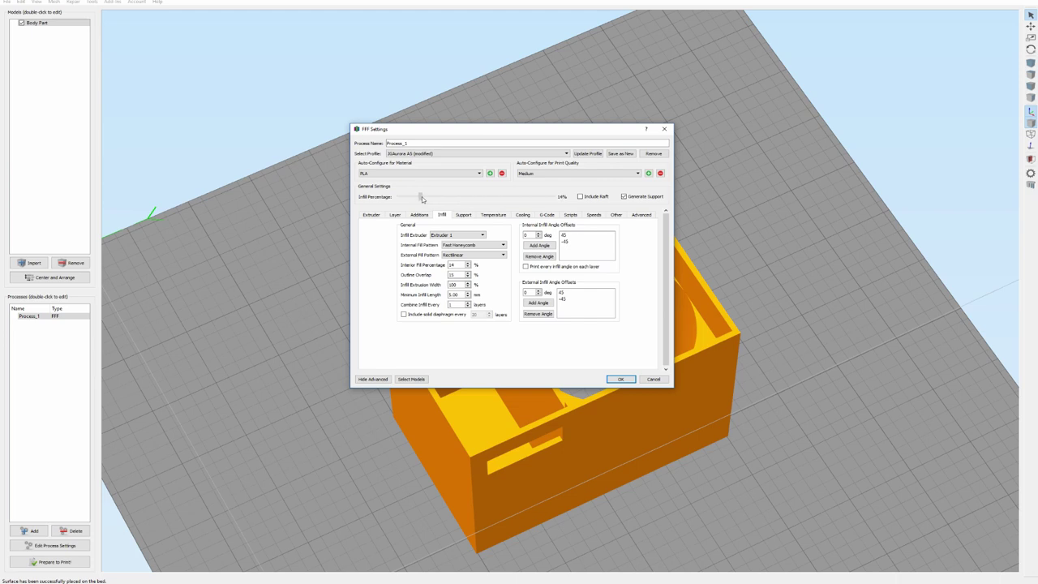
Turn off support material, review temperature, cooling and G-code settings, and confirm
left_click(462, 215)
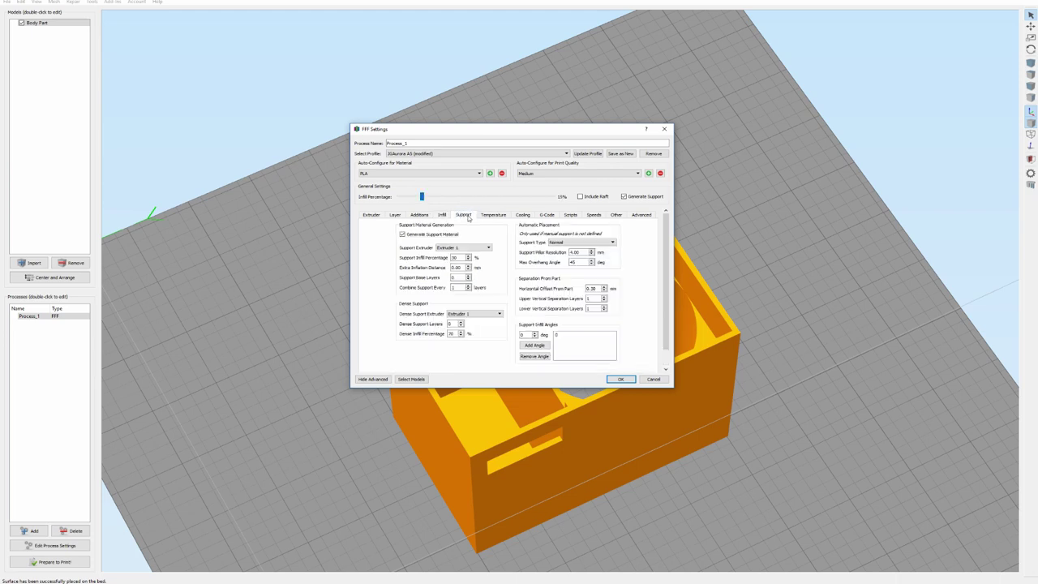
left_click(413, 235)
left_click(493, 216)
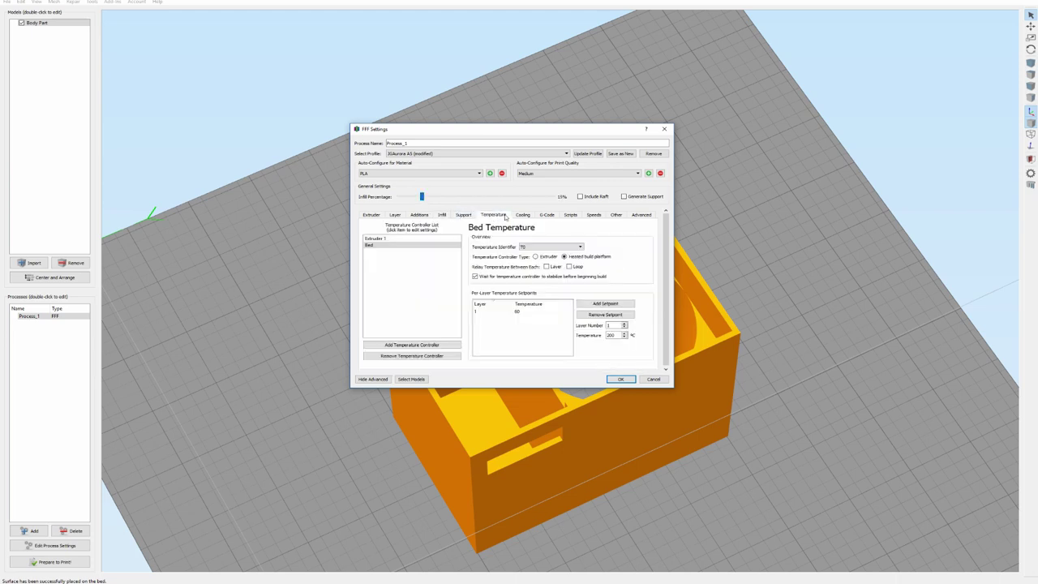
left_click(434, 239)
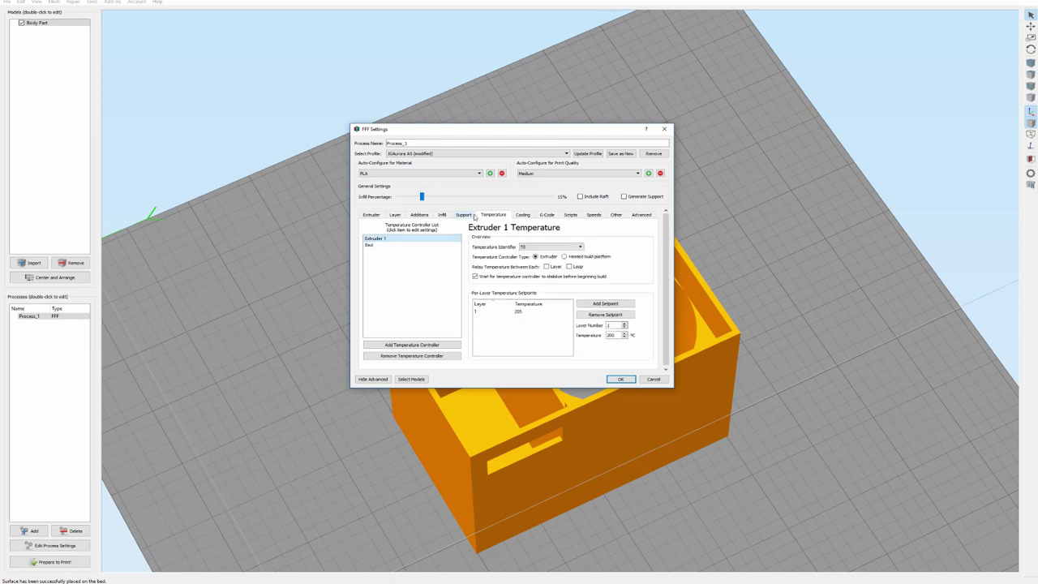
left_click(522, 215)
left_click(551, 216)
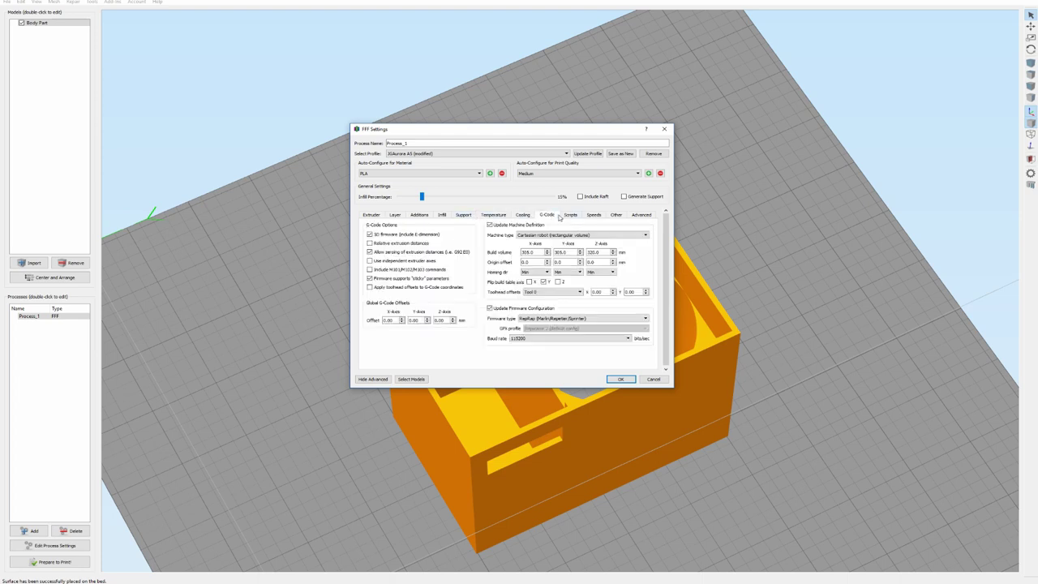
left_click(571, 215)
Import Front Plate.stl and lay it flat on the bed beside the enclosure body
left_click(370, 120)
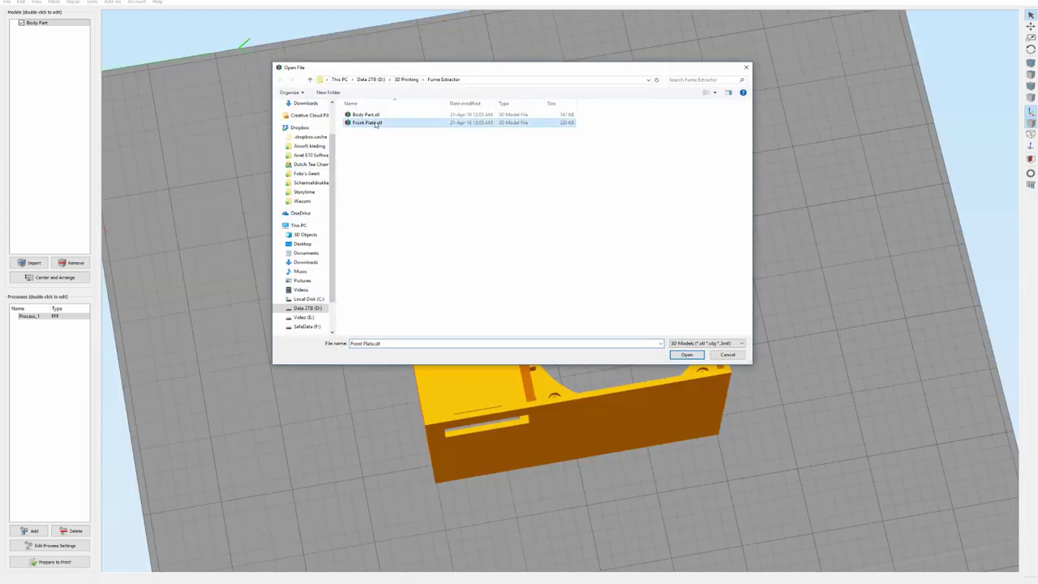
double_click(370, 120)
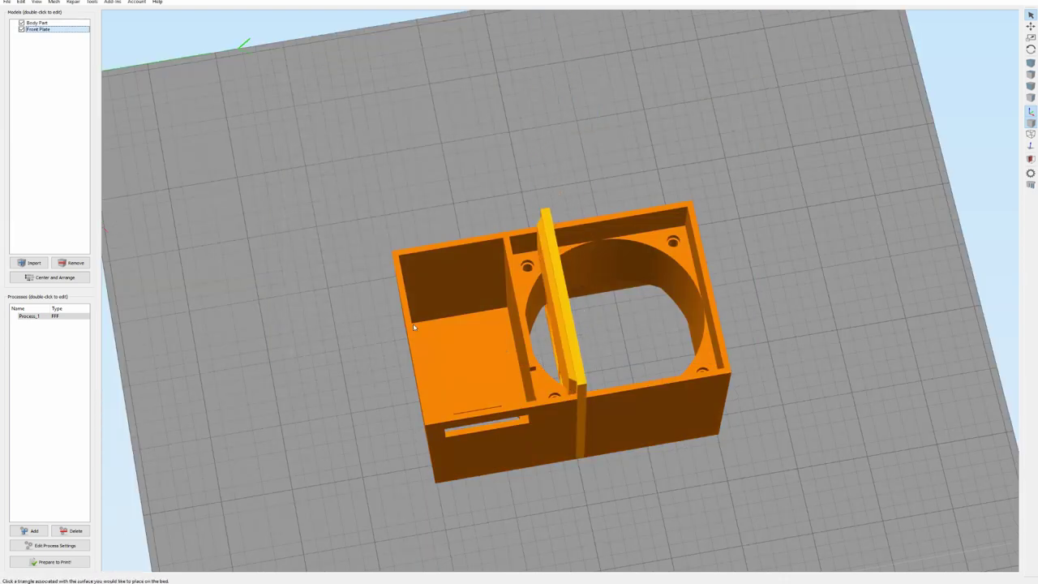
left_click(553, 340)
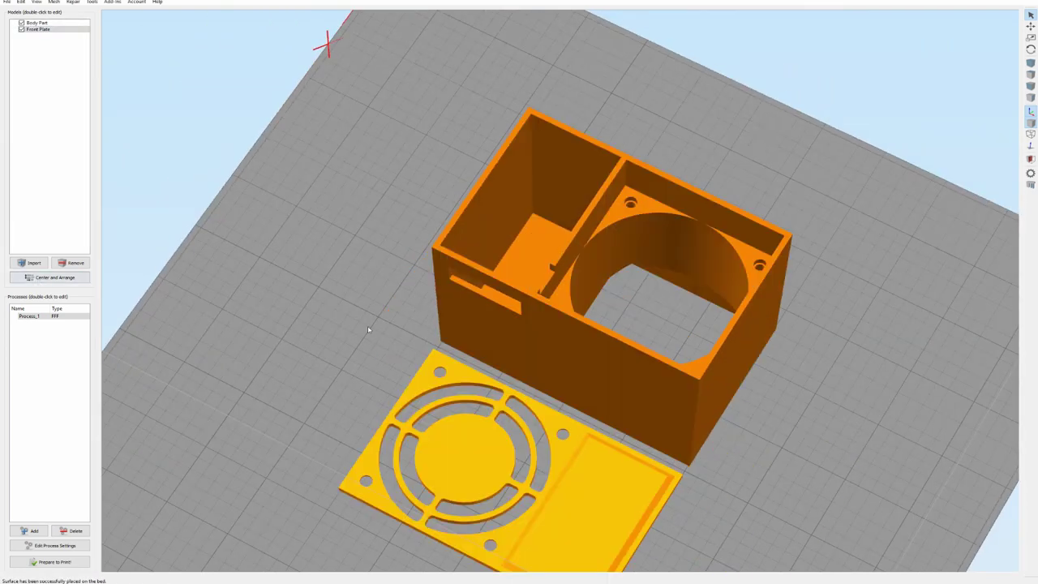
scroll(332, 307, "down", 3)
mouse_move(327, 303)
left_mouse_down()
mouse_move(192, 273)
mouse_move(442, 259)
mouse_move(449, 334)
mouse_move(457, 314)
left_mouse_up()
scroll(499, 305, "down", 3)
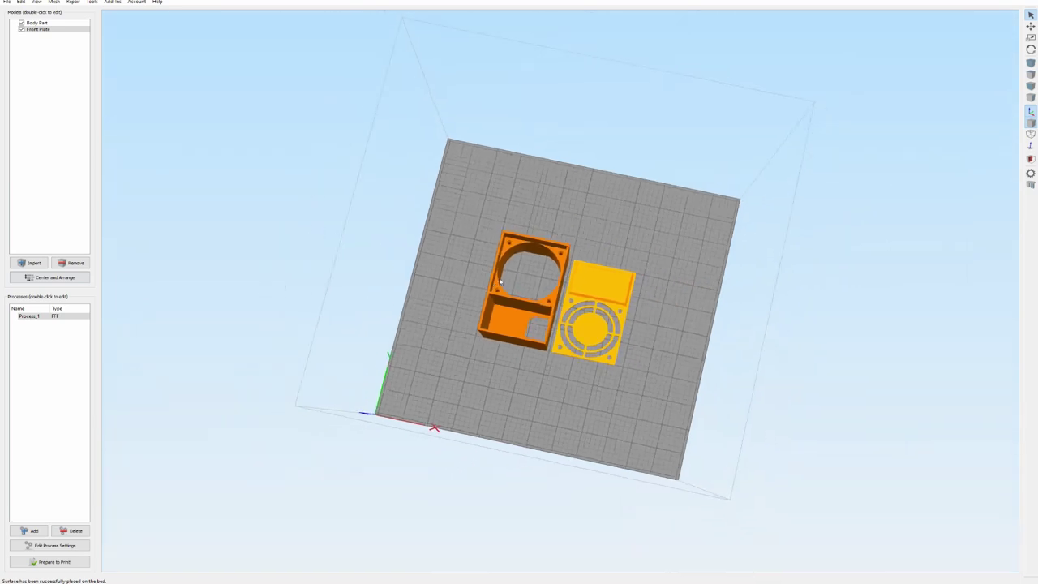
scroll(462, 315, "up", 5)
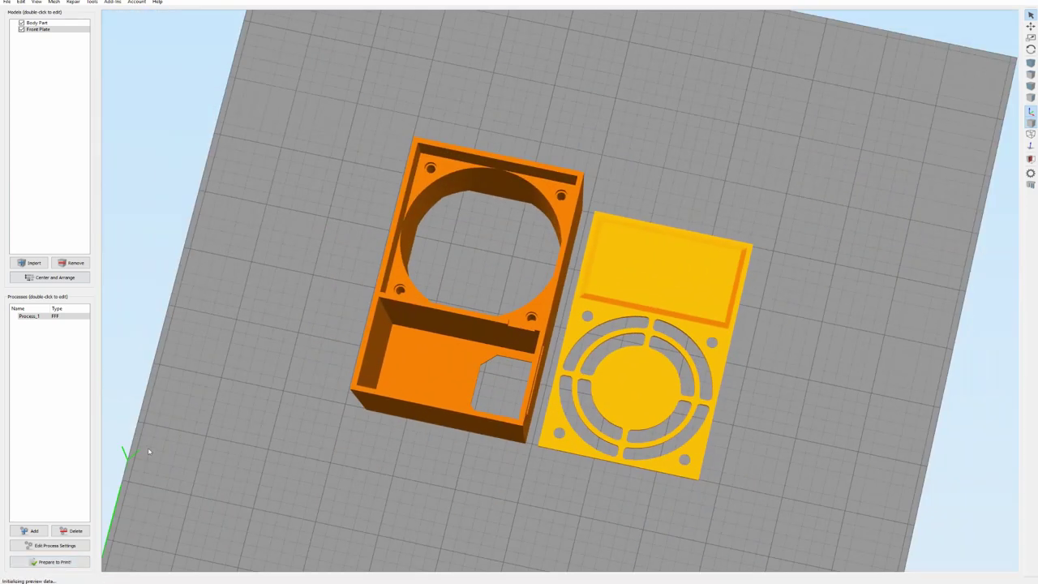
mouse_move(983, 558)
left_mouse_down()
mouse_move(331, 558)
mouse_move(437, 559)
mouse_move(318, 519)
mouse_move(872, 528)
left_mouse_up()
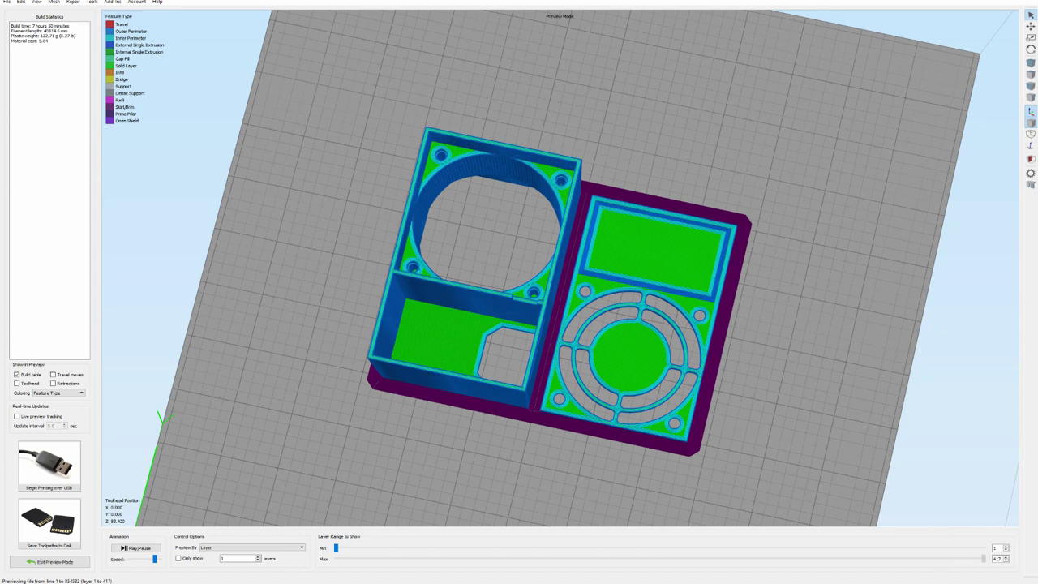